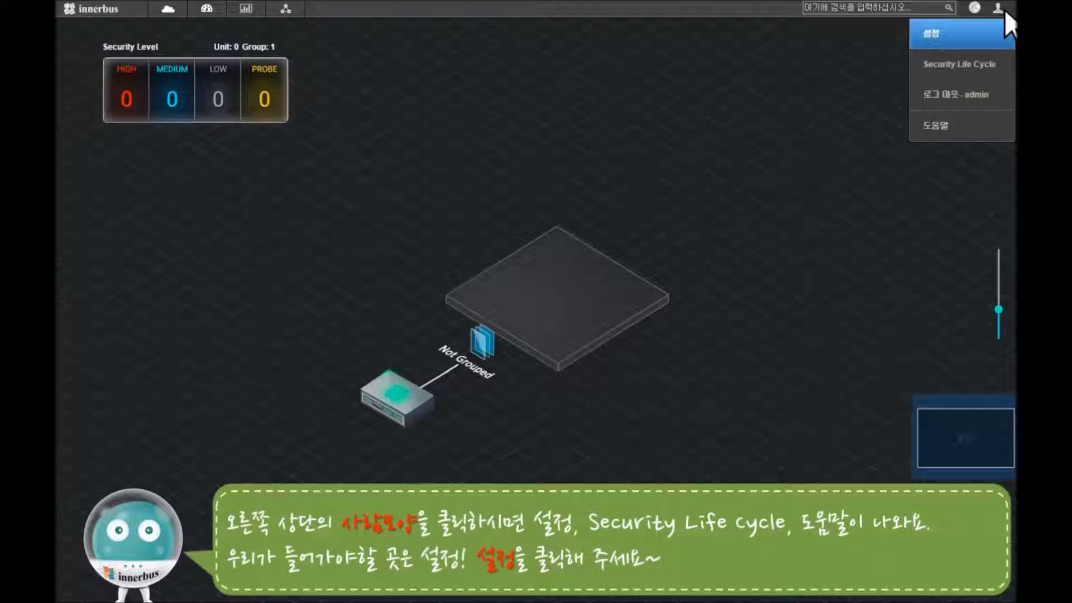
# Step: In the data group settings, add a group named INNERBUS under Host Group and save it
pyautogui.click(947, 38)
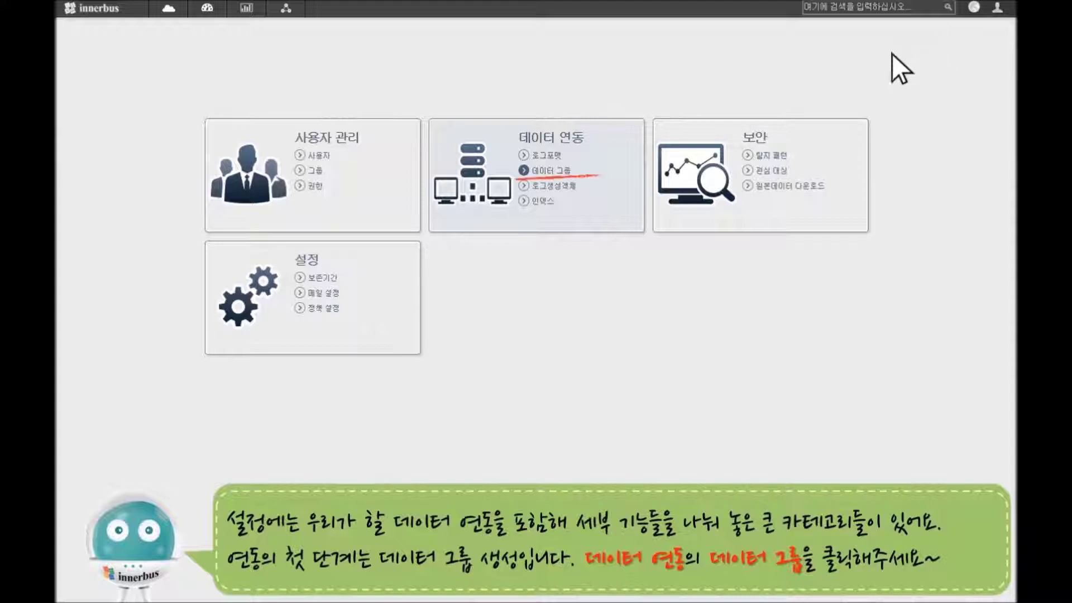
pyautogui.click(555, 175)
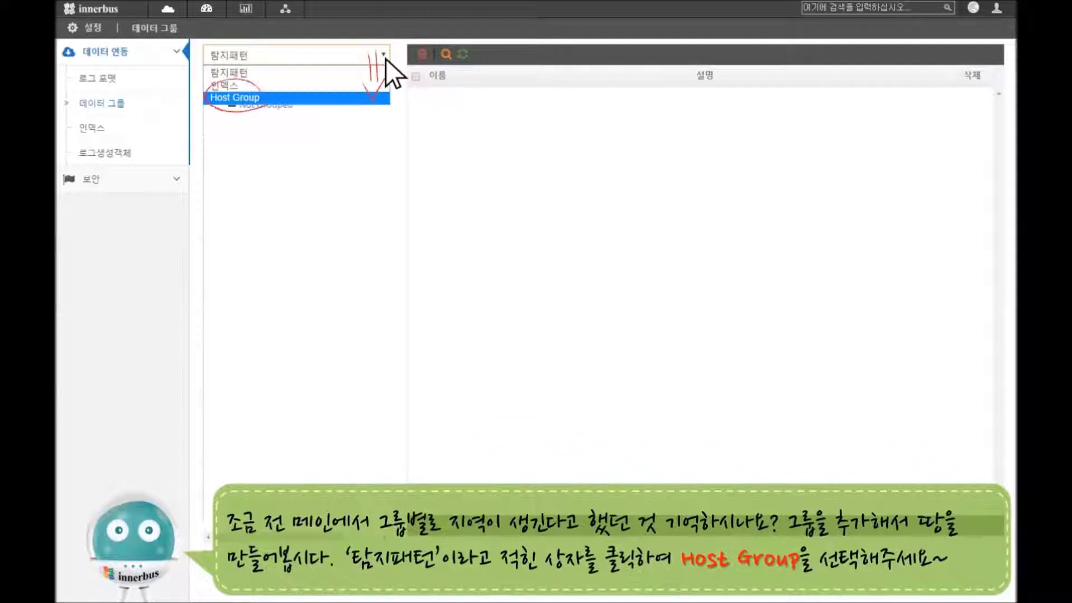
pyautogui.click(232, 98)
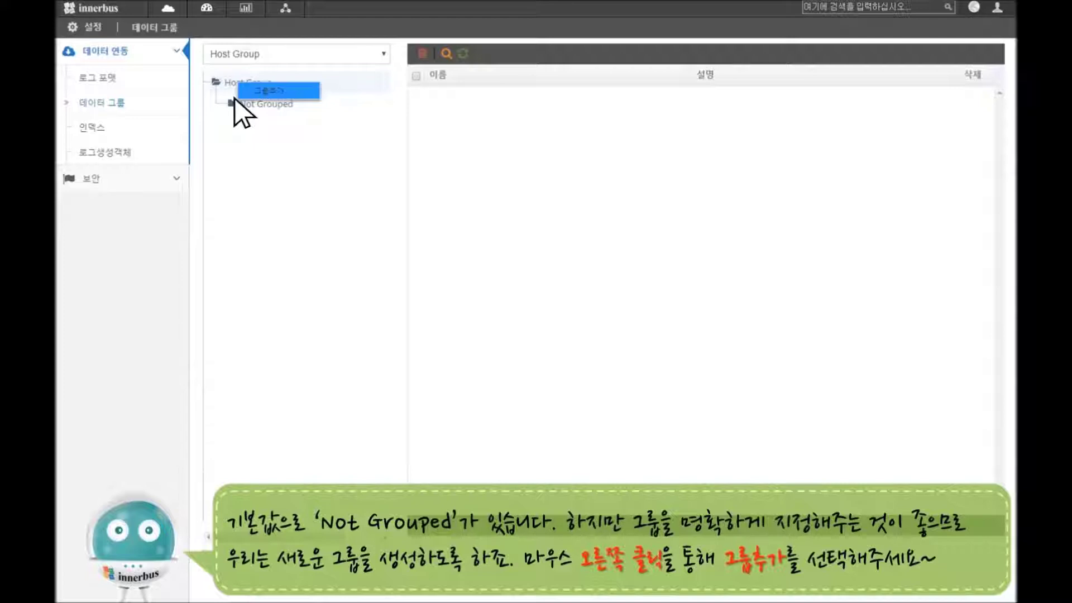
pyautogui.click(287, 95)
pyautogui.write('INNERBUS')
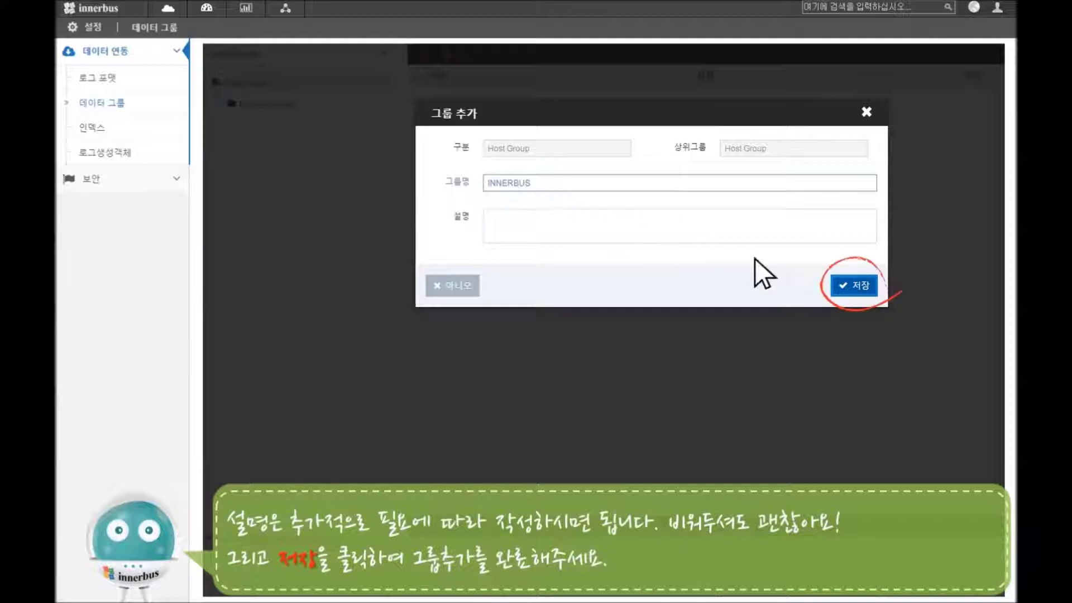
pyautogui.click(854, 285)
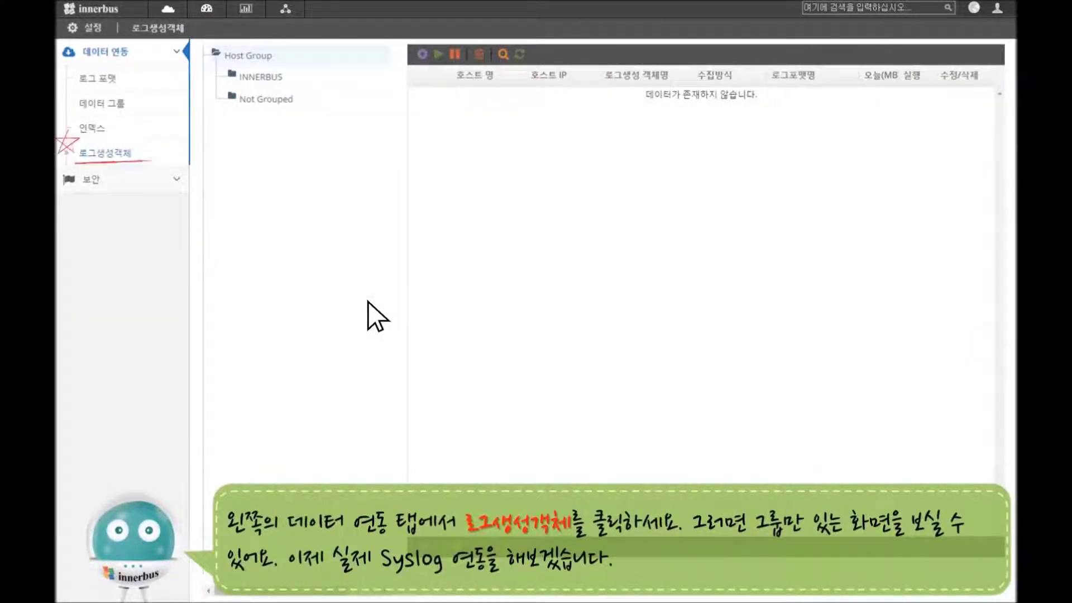
# Step: Start a new log-generating object (로그생성객체) in the INNERBUS group and register a host named FireWall with IP 192.168.1.14 for it
pyautogui.click(88, 158)
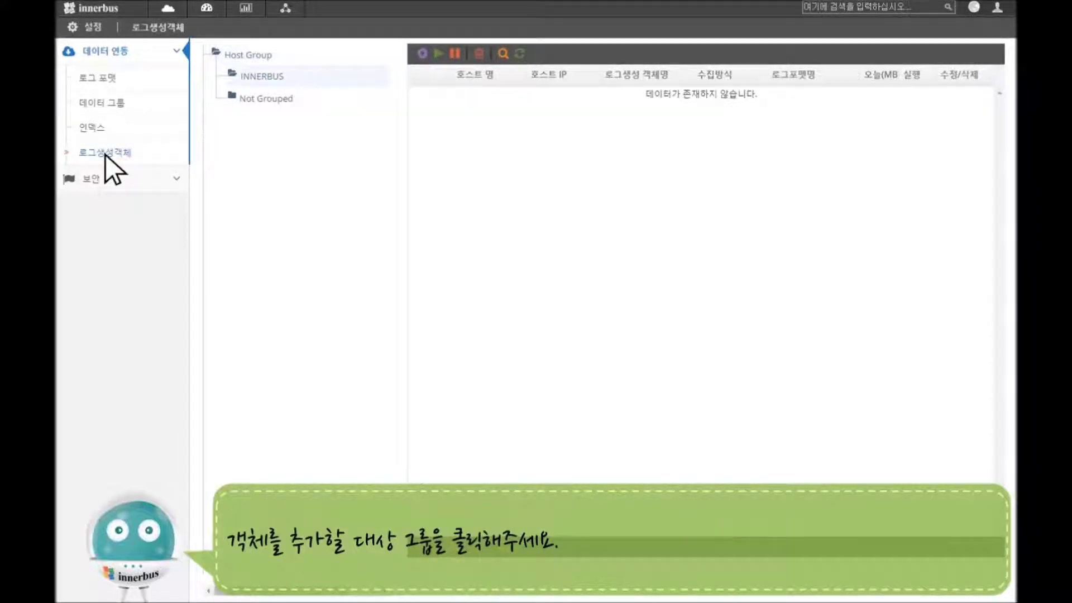
pyautogui.click(267, 75)
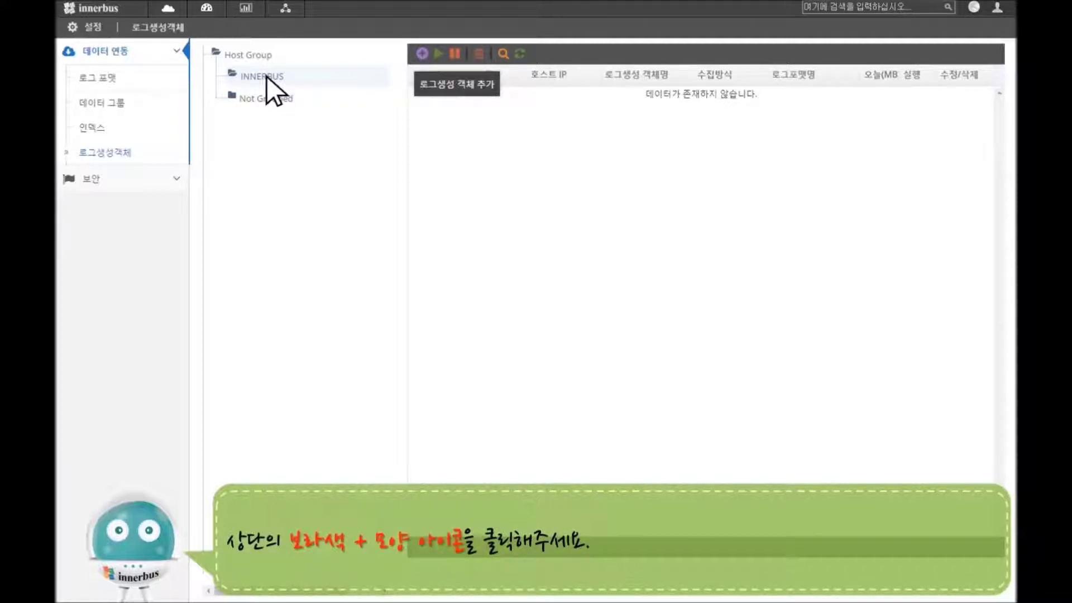
pyautogui.click(423, 54)
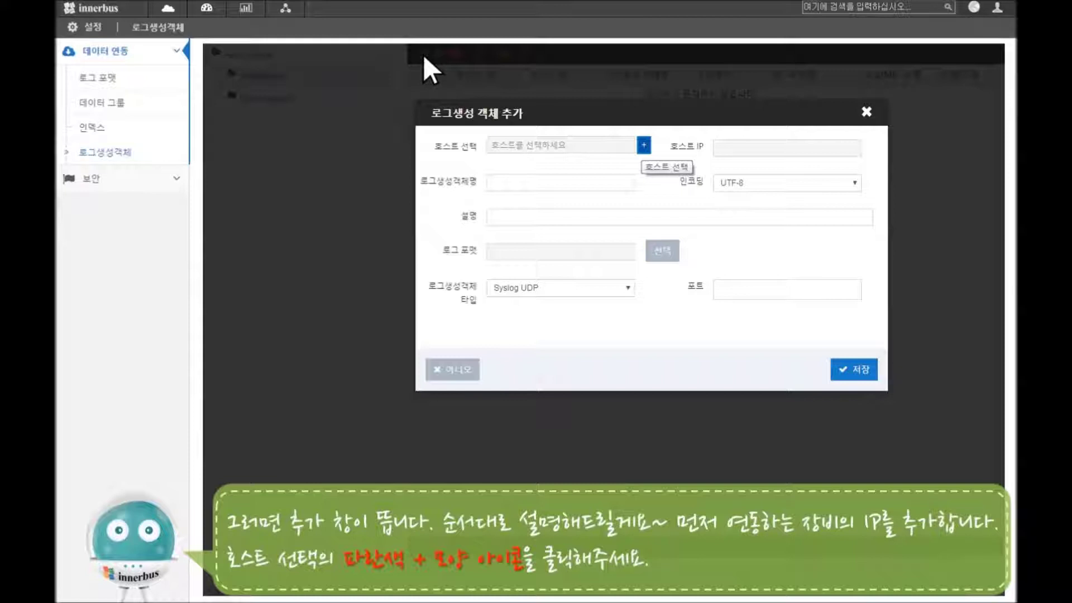
pyautogui.click(645, 144)
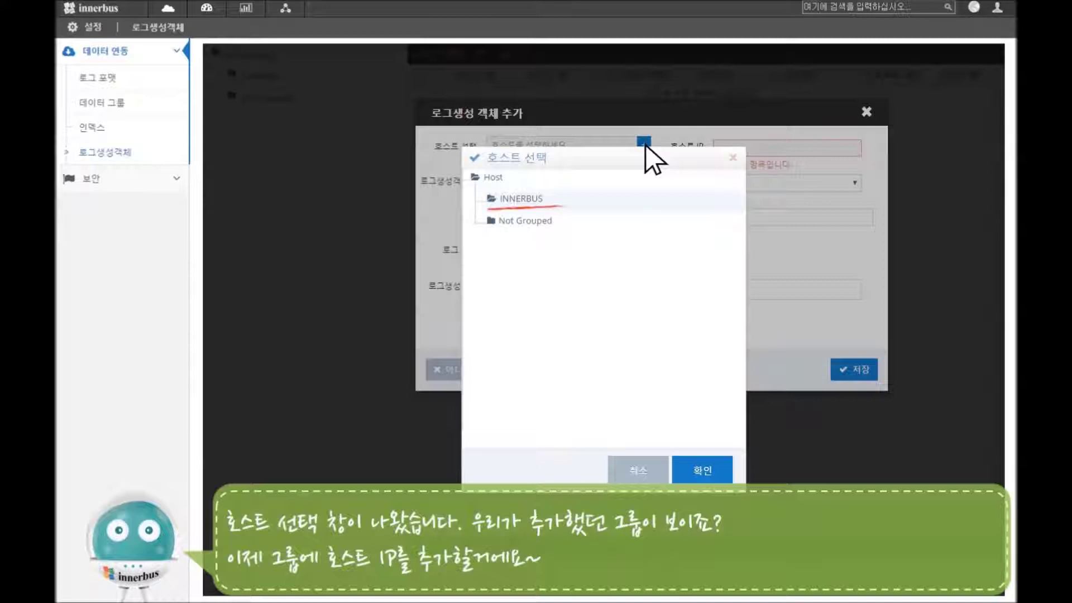
pyautogui.rightClick(519, 203)
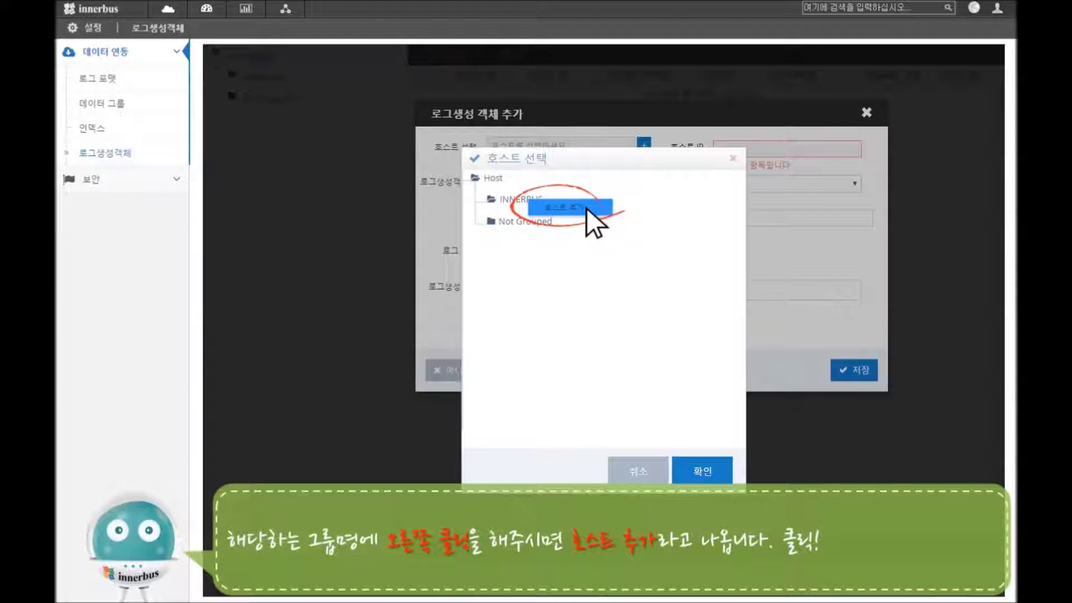
pyautogui.click(586, 207)
pyautogui.write('192.168.1.14')
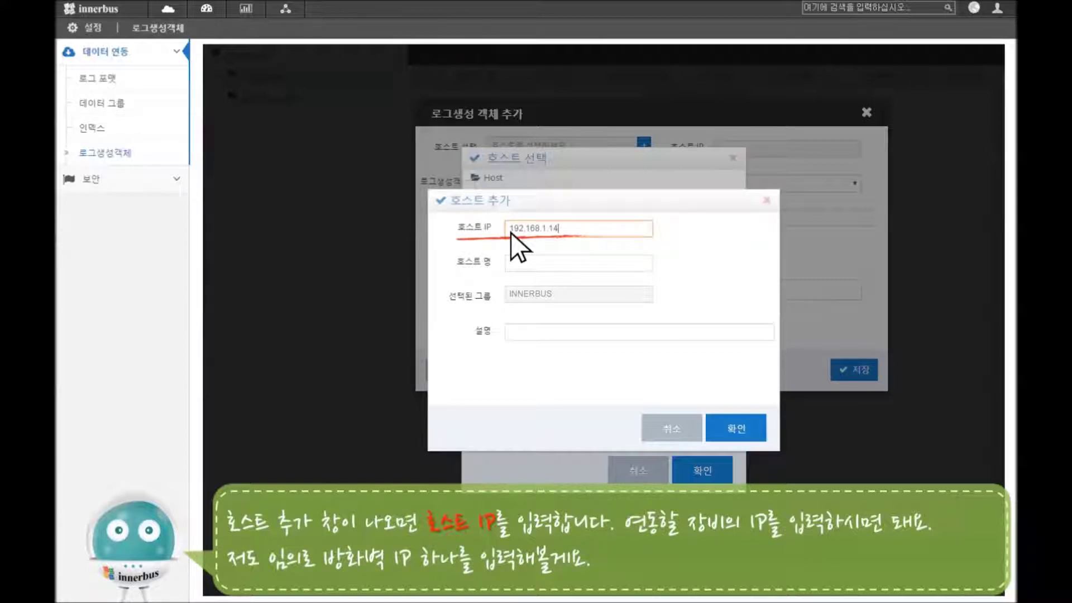
pyautogui.press('Tab')
pyautogui.write('FireWall')
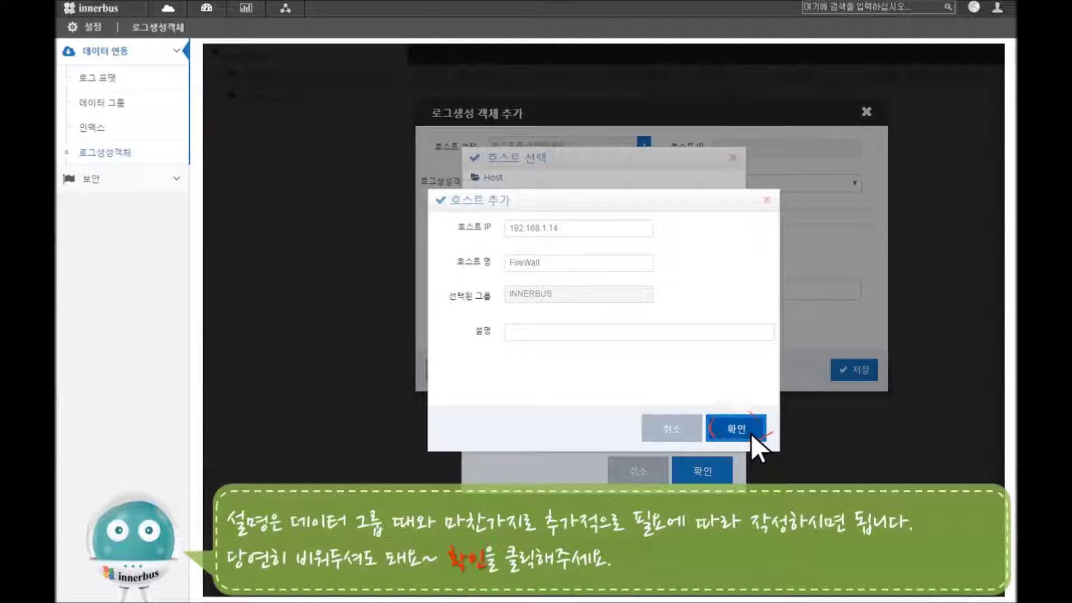
pyautogui.click(737, 429)
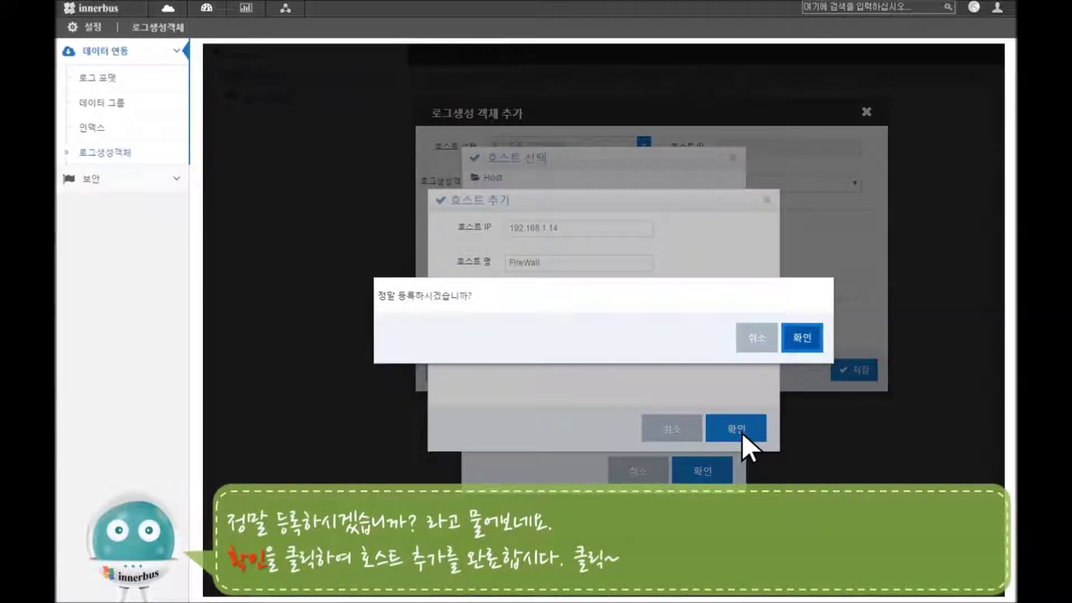
pyautogui.click(803, 344)
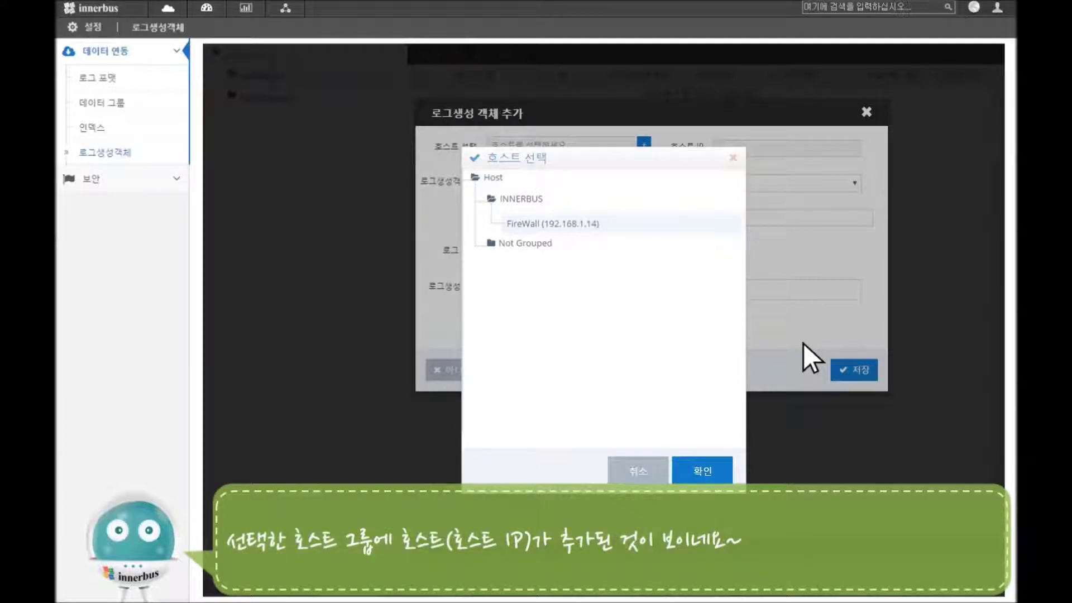
# Step: Register the log-generating object for the FireWall host with name firewall, log format 기본포맷, type Syslog UDP and port 514
pyautogui.click(512, 228)
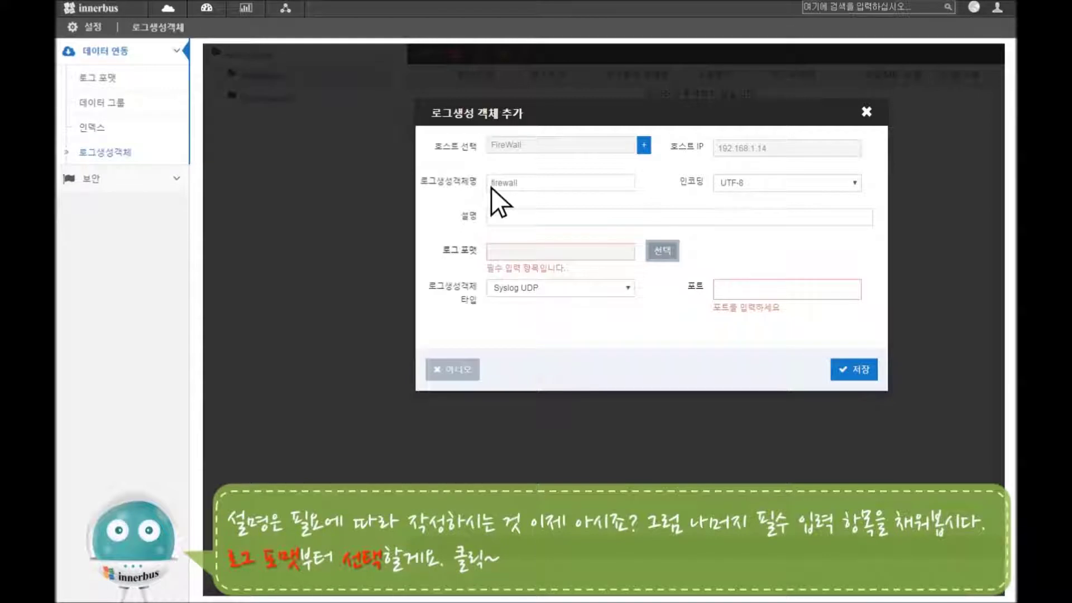
pyautogui.click(664, 254)
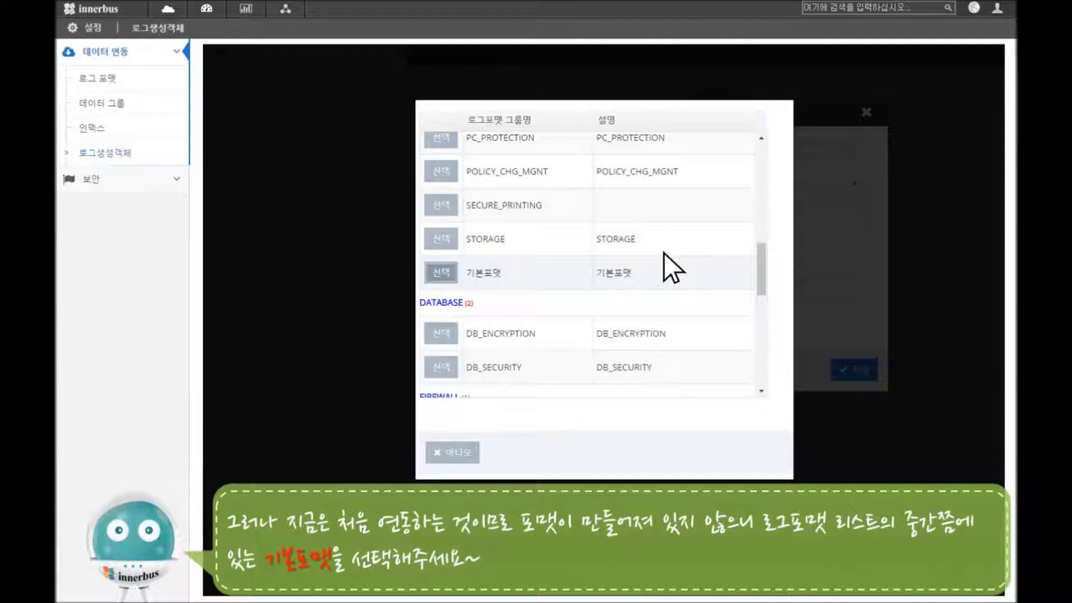
pyautogui.click(441, 272)
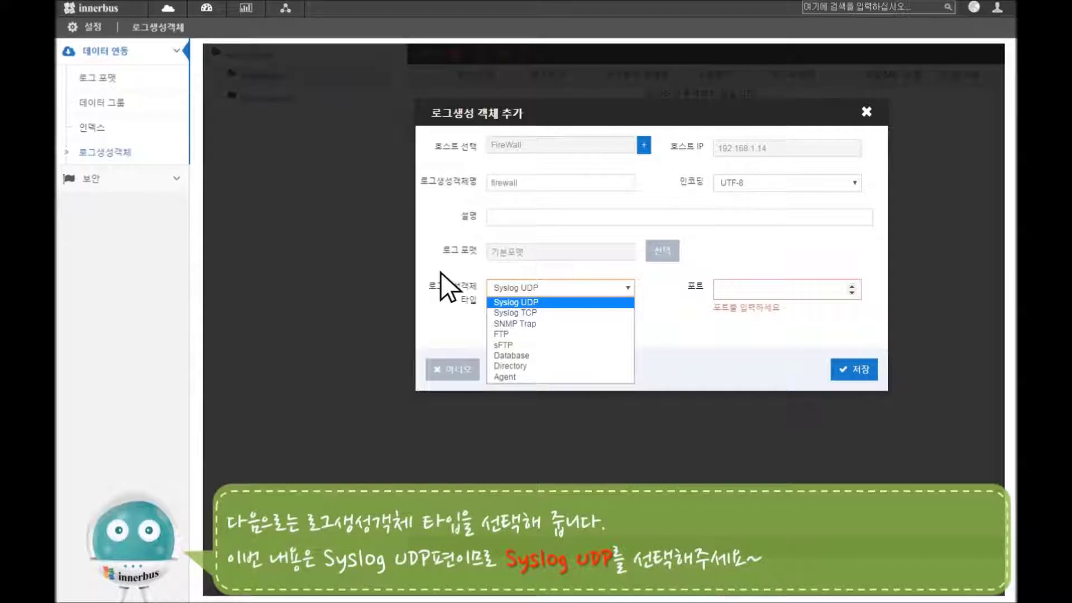
pyautogui.click(544, 305)
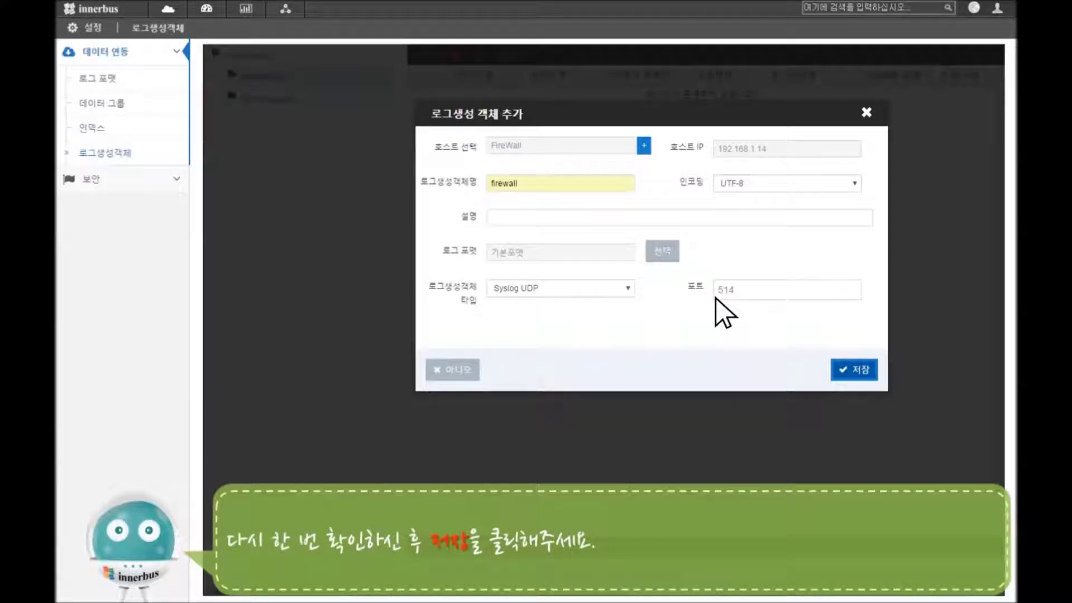
pyautogui.click(852, 371)
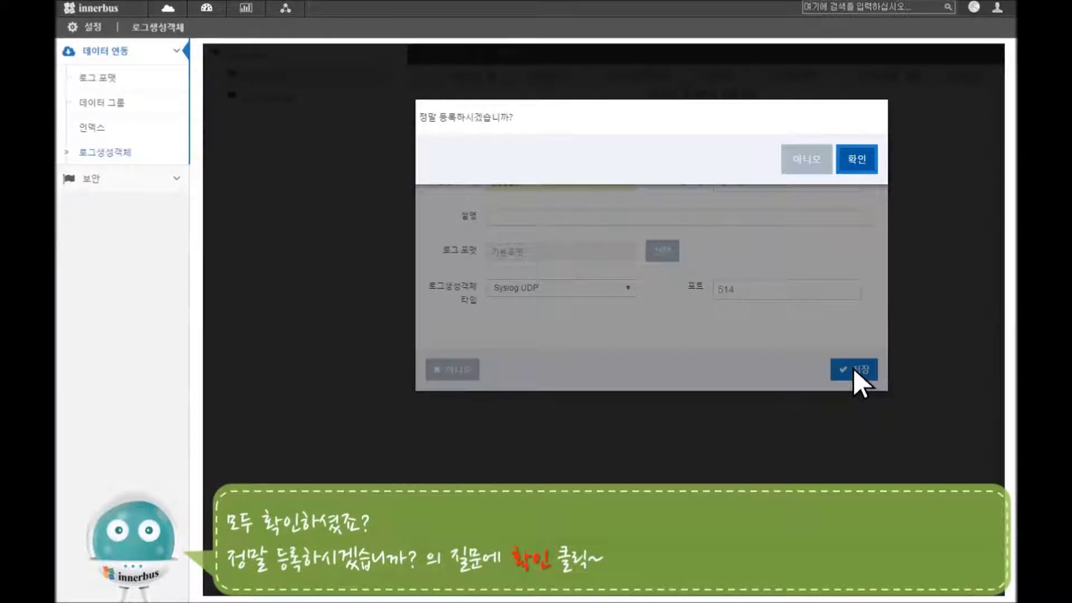
pyautogui.click(857, 161)
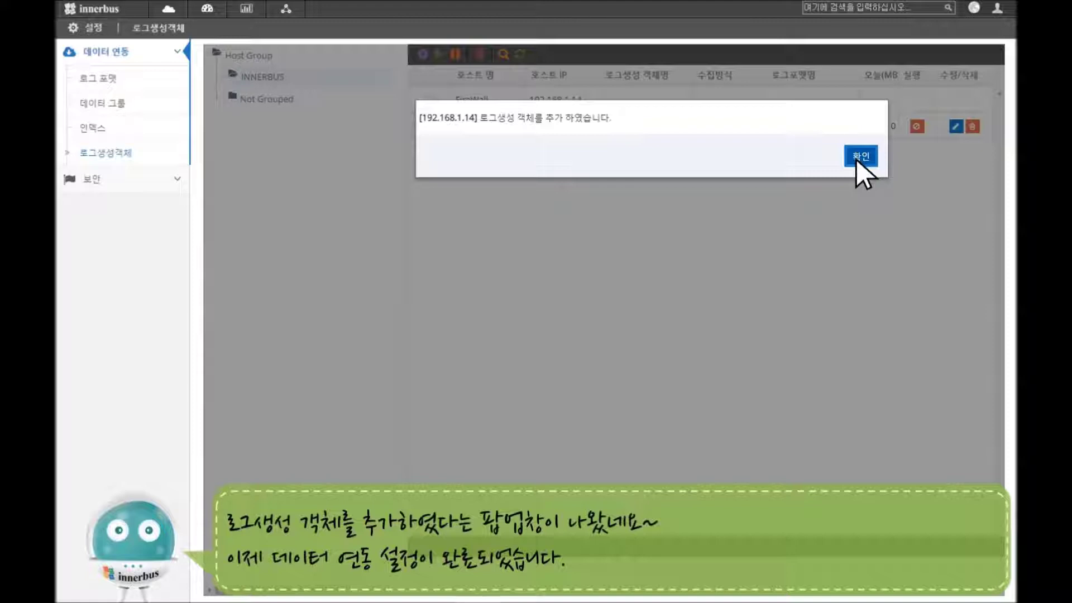
pyautogui.click(860, 157)
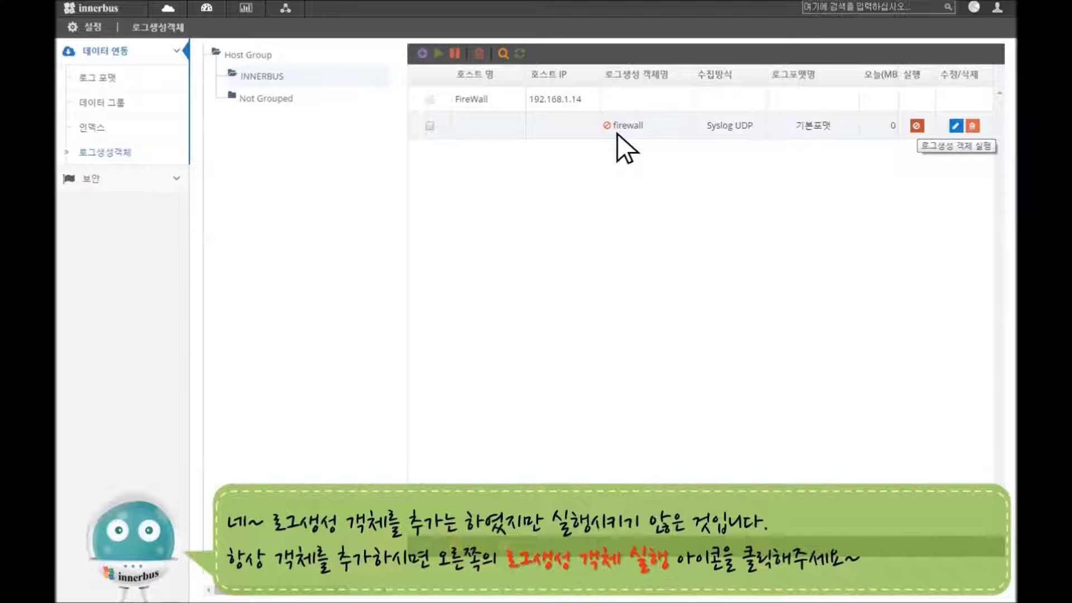
# Step: Run the firewall log-generating object and acknowledge its execution
pyautogui.click(918, 126)
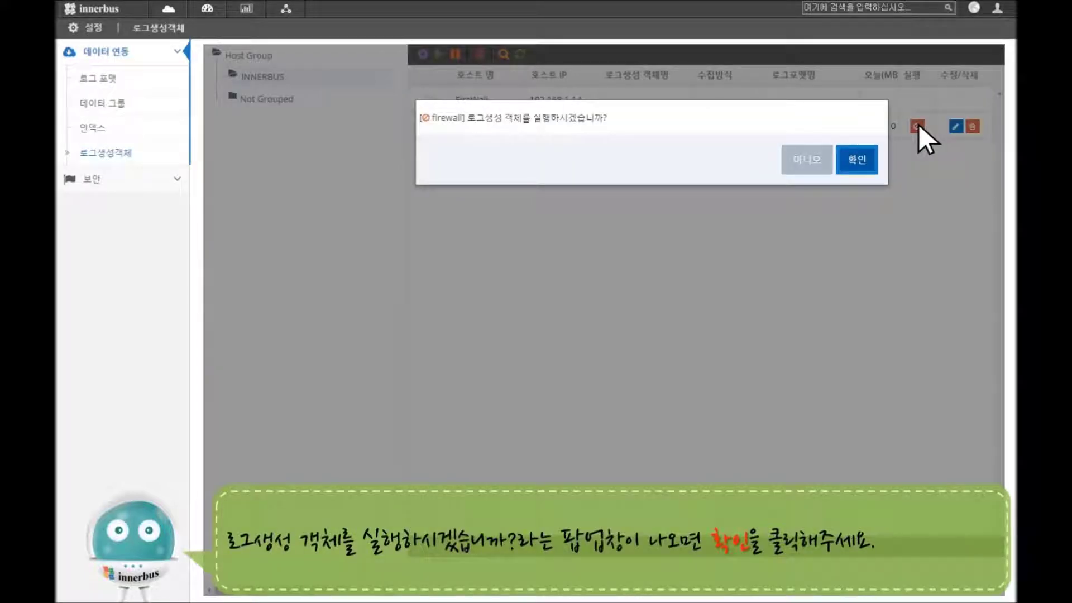
pyautogui.click(868, 161)
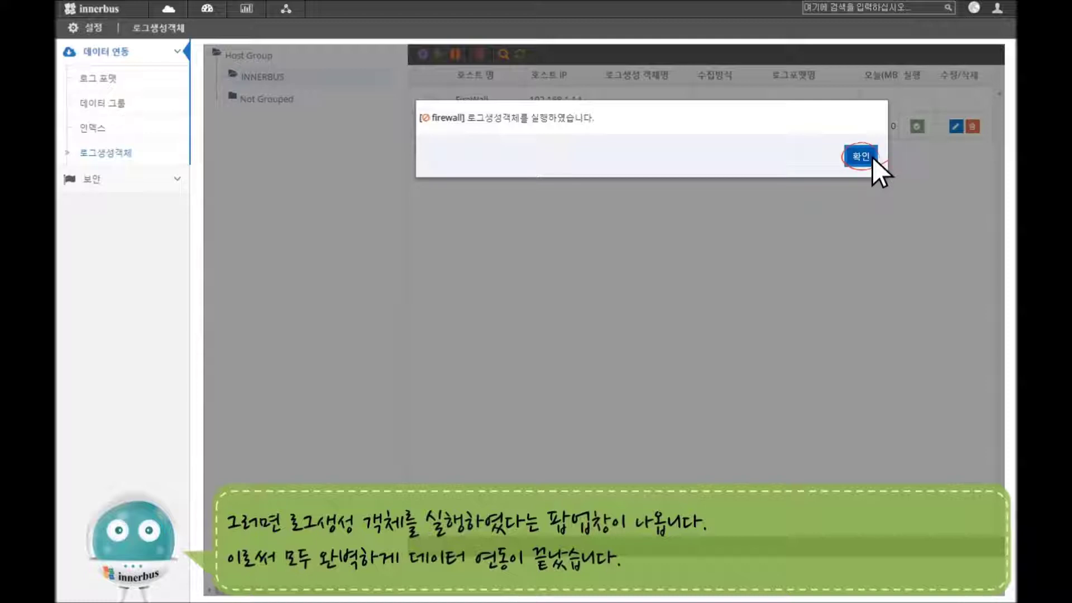
pyautogui.click(871, 157)
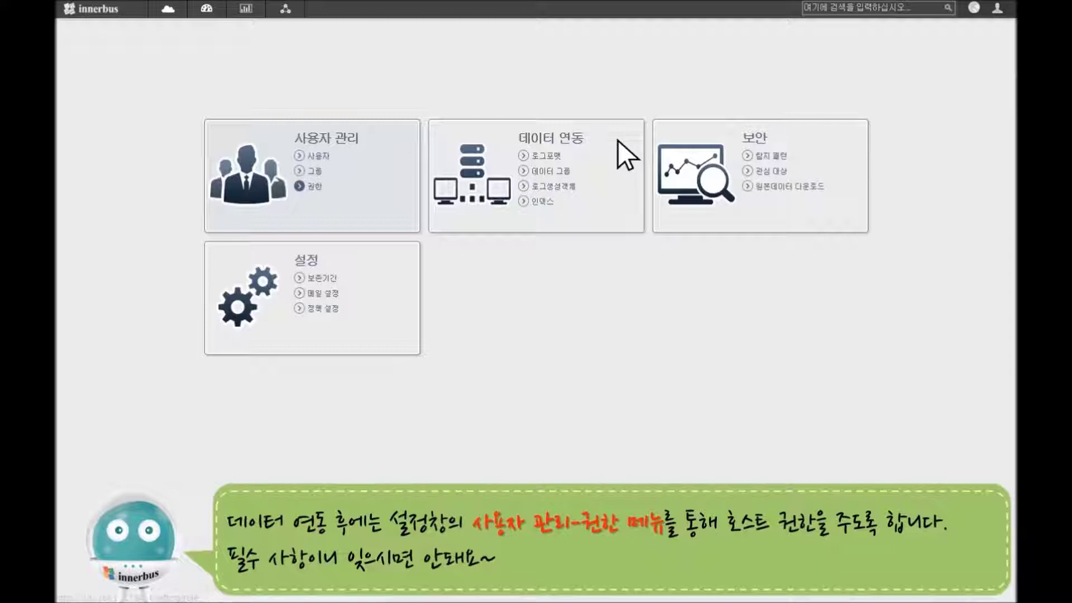
# Step: Grant LogCenter Role host permission (호스트 권한) for the whole INNERBUS group and save the role
pyautogui.click(316, 189)
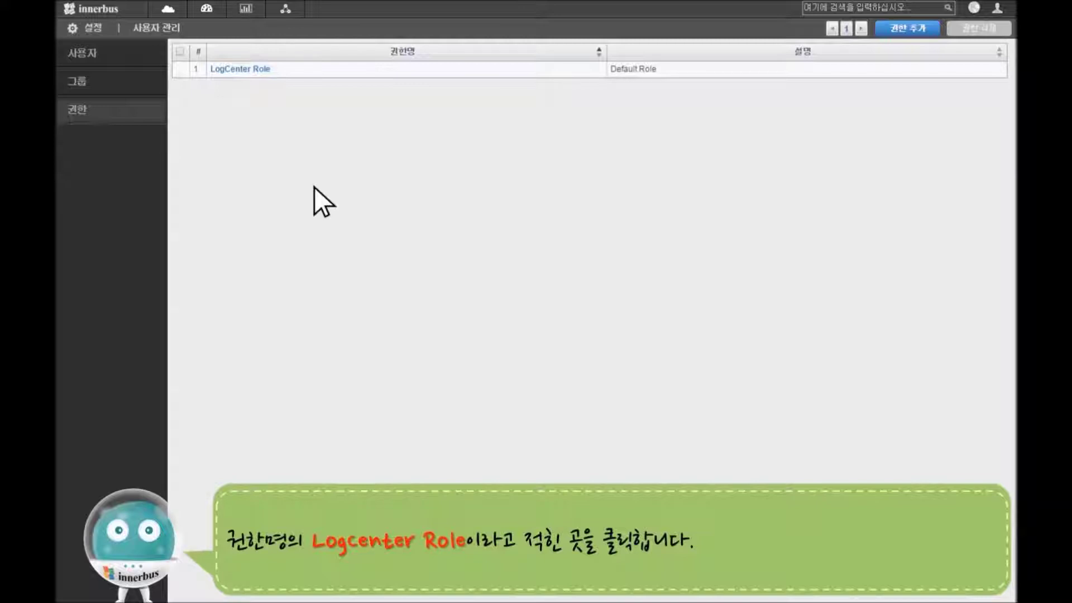
pyautogui.click(236, 72)
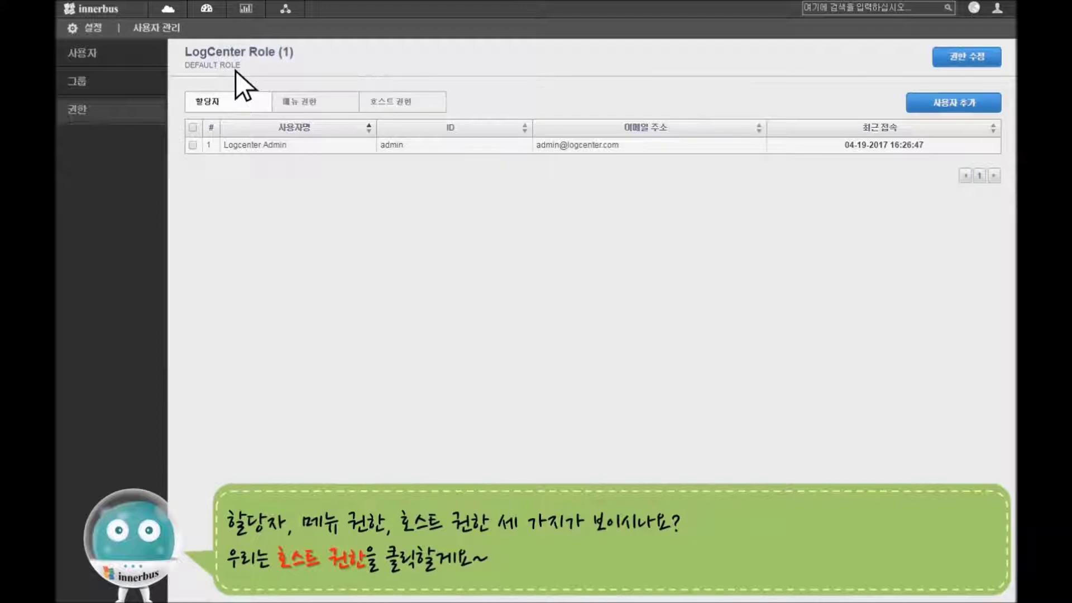
pyautogui.click(389, 106)
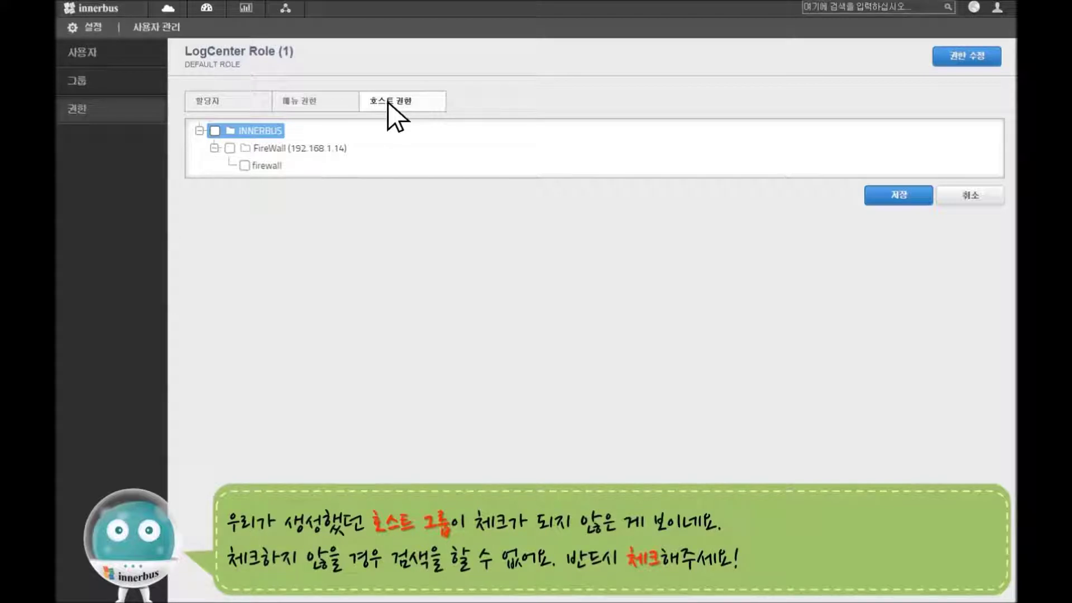
pyautogui.click(215, 130)
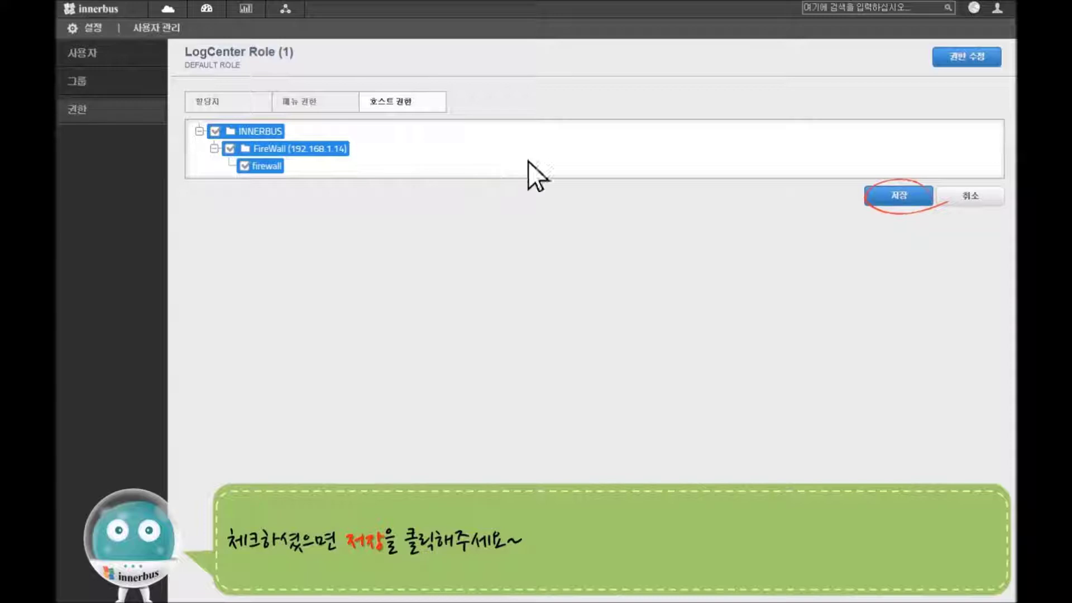
pyautogui.click(906, 196)
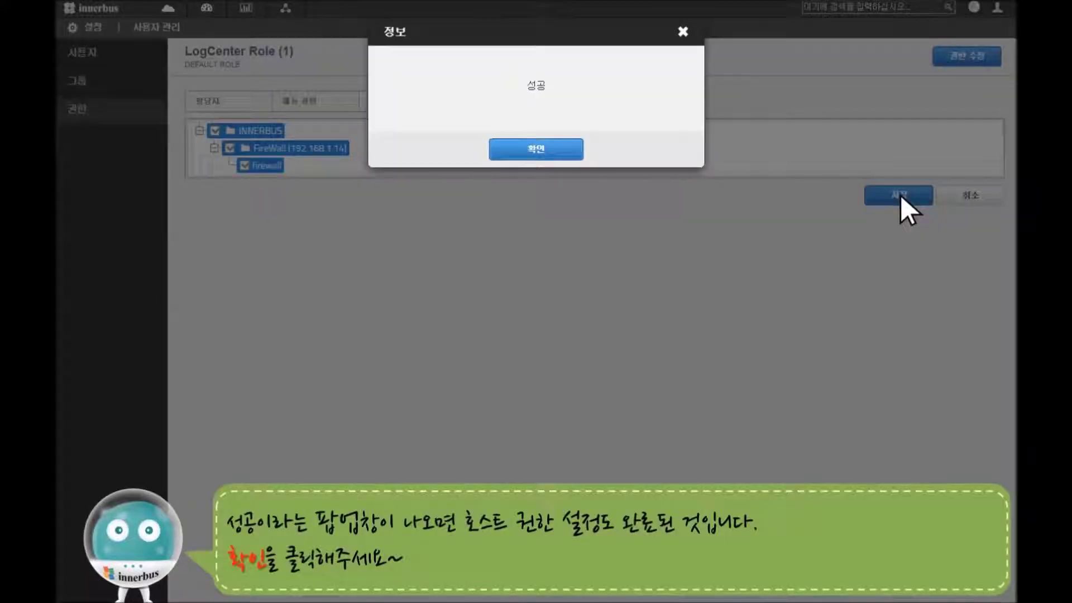